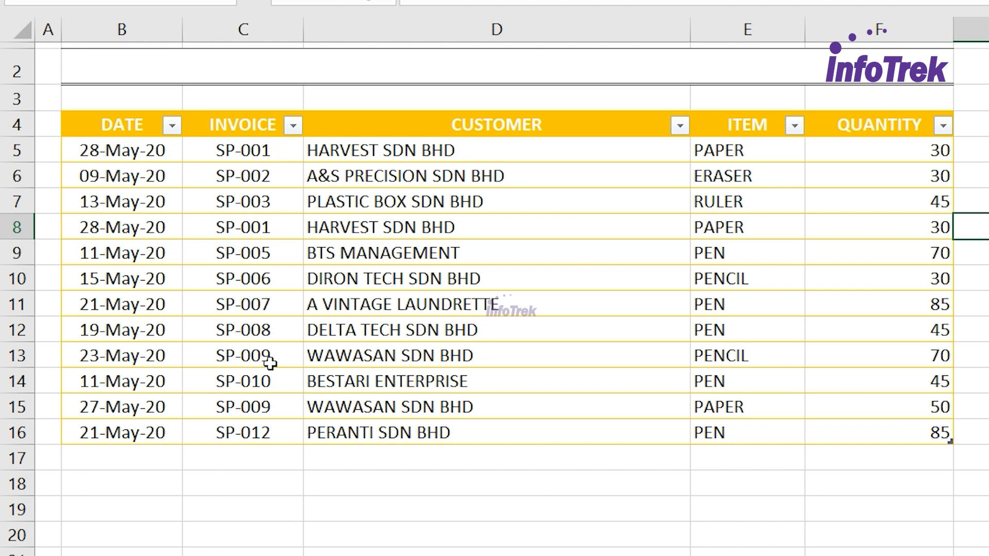
Step: Select the invoice numbers SP-001 through SP-012 in cells C5:C16
left_click(255, 148)
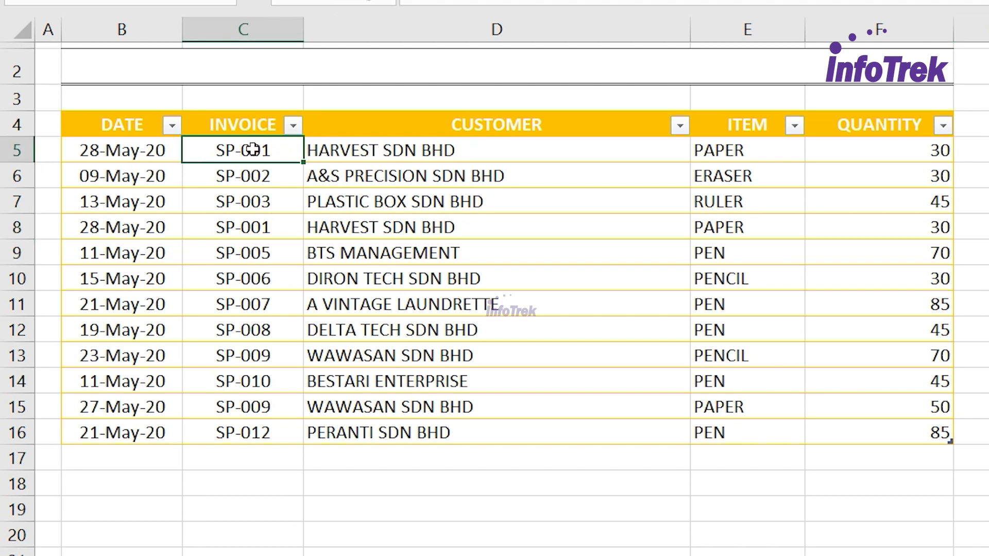
left_click_drag(253, 149, 269, 435)
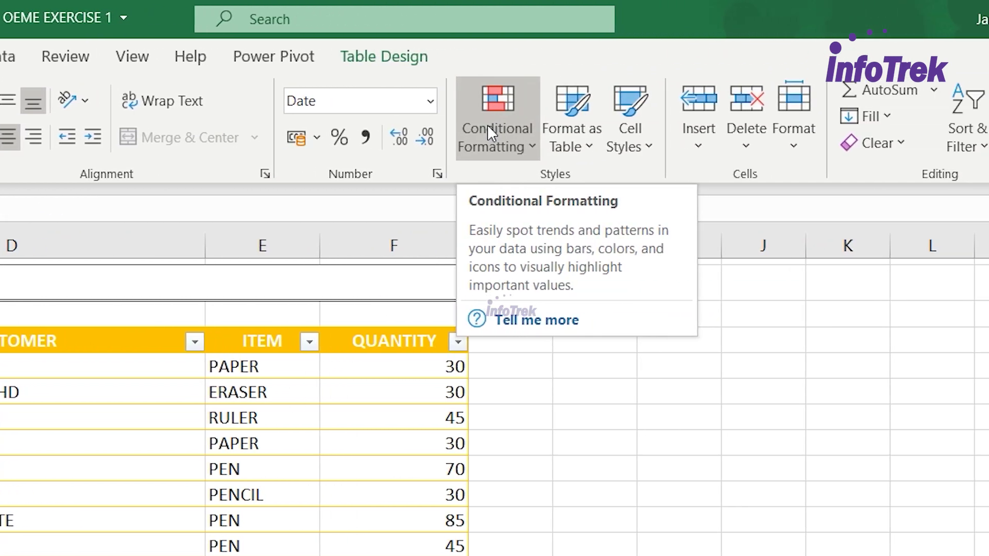
Step: Open the Conditional Formatting menu on the Home ribbon
left_click(488, 124)
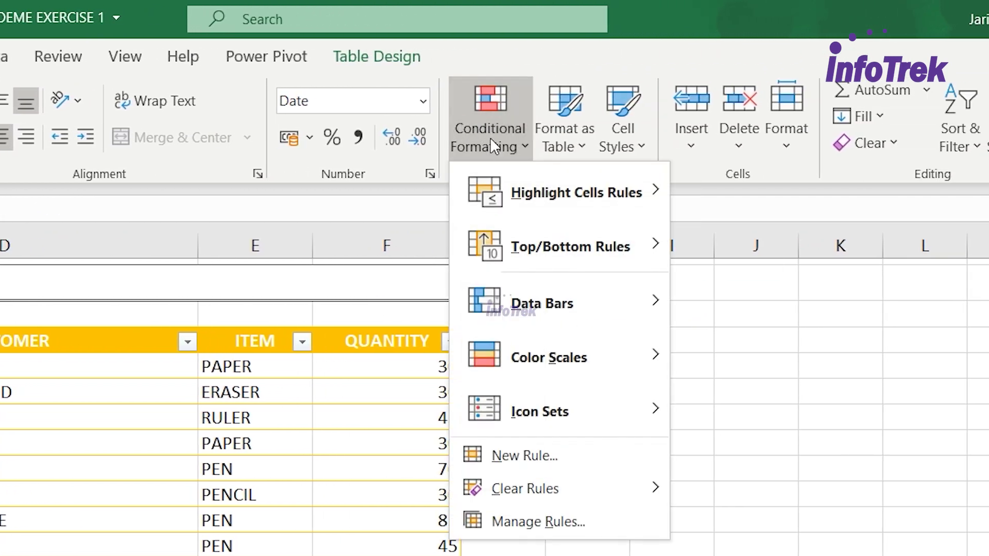
mouse_move(576, 192)
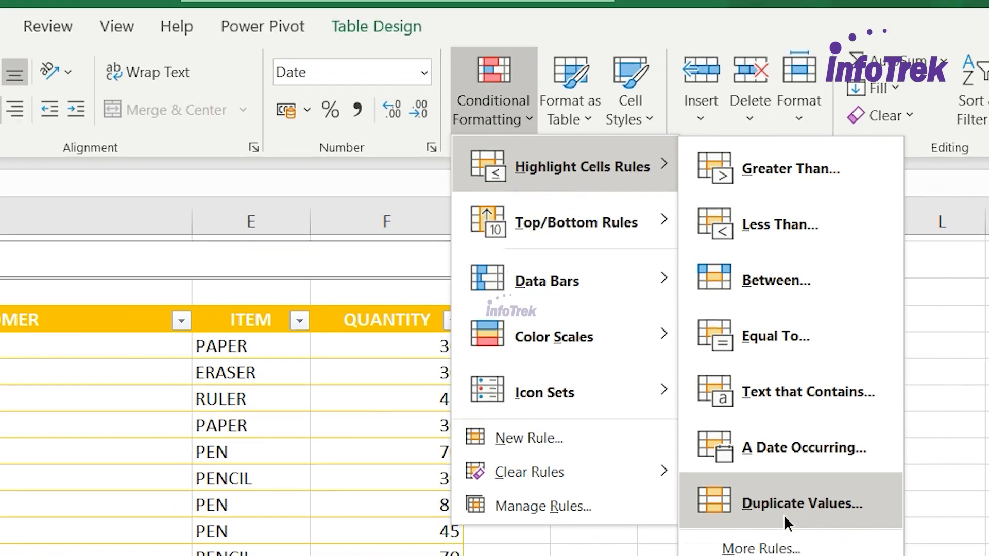
Step: Create a Duplicate Values rule formatted with Light Red Fill with Dark Red Text
left_click(773, 533)
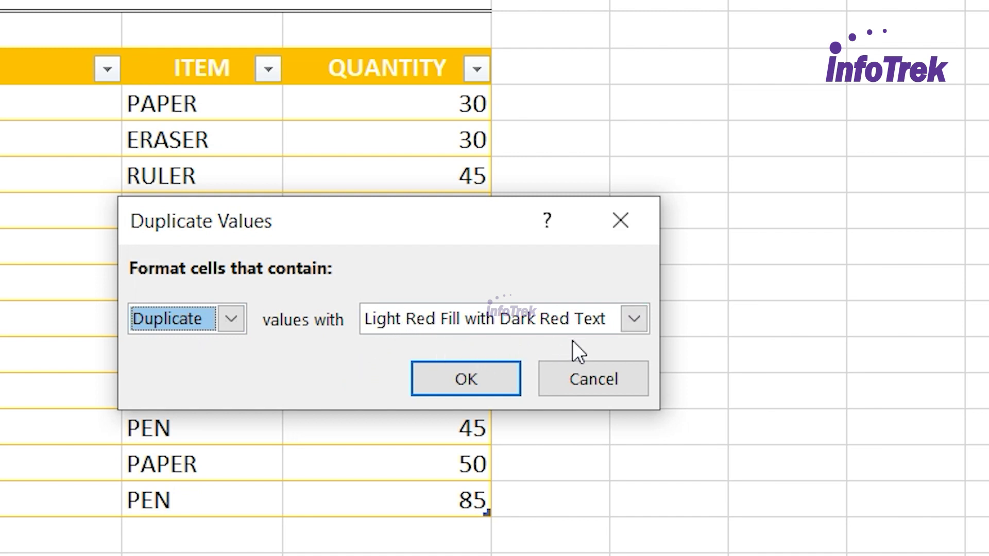
left_click(632, 319)
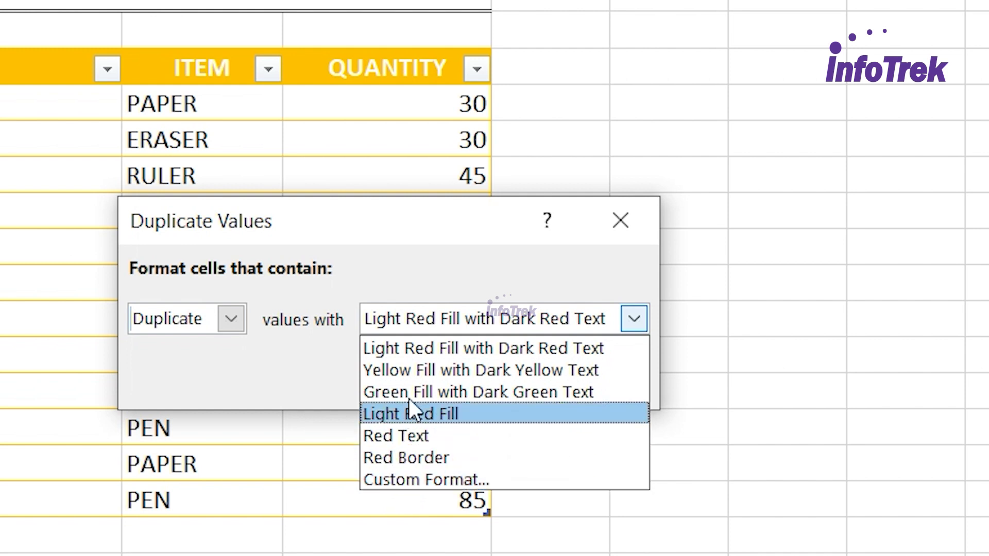
left_click(413, 355)
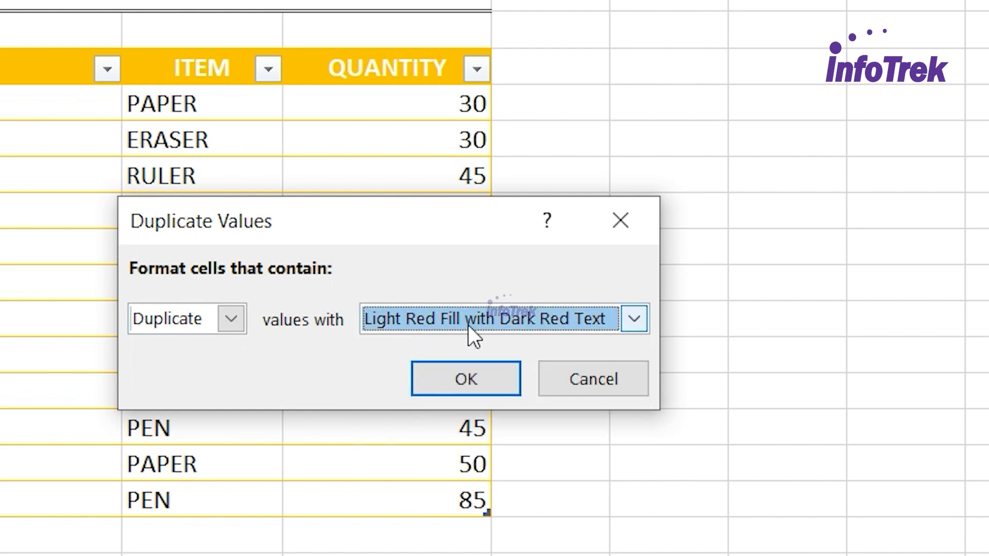
Step: Confirm the duplicate rule and deselect to show SP-001 and SP-009 highlighted
left_click(481, 386)
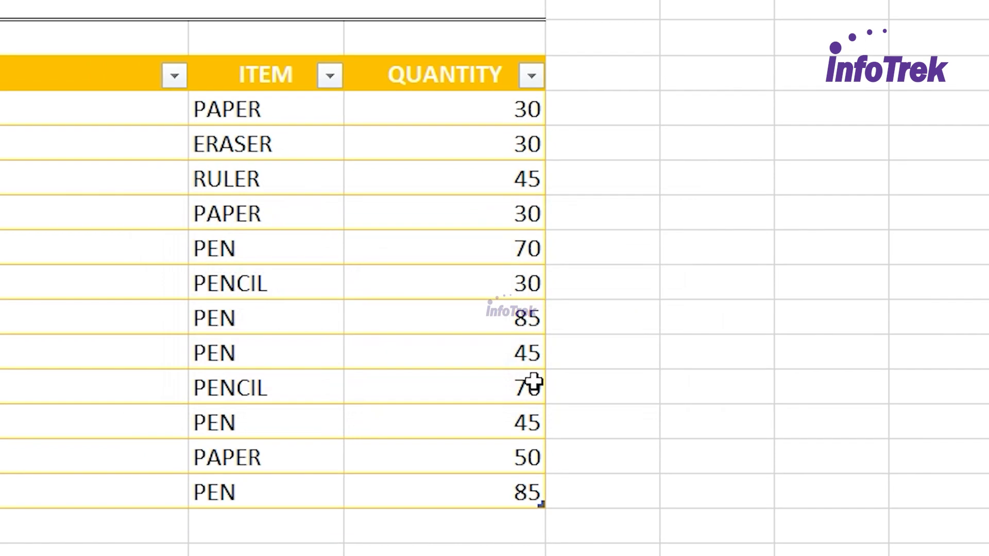
left_click(342, 279)
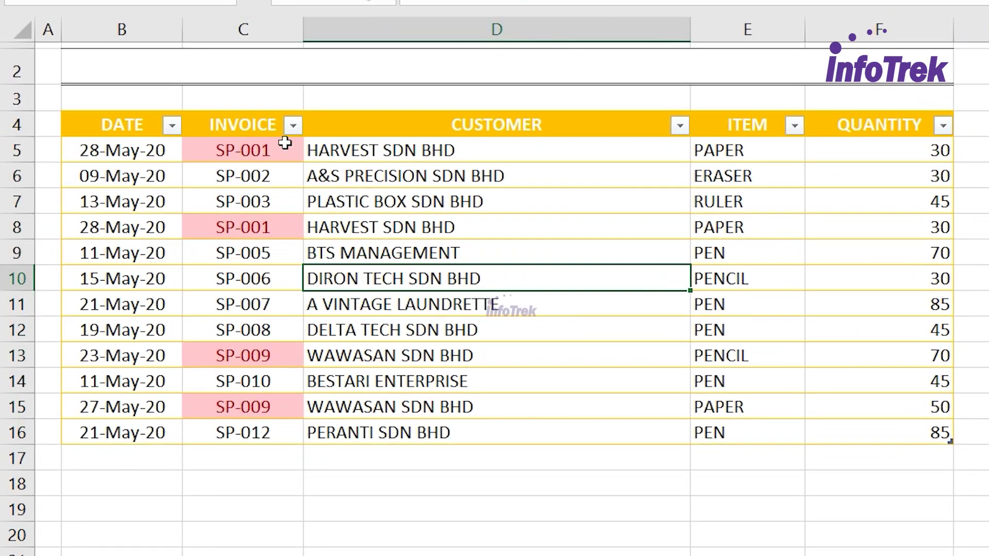